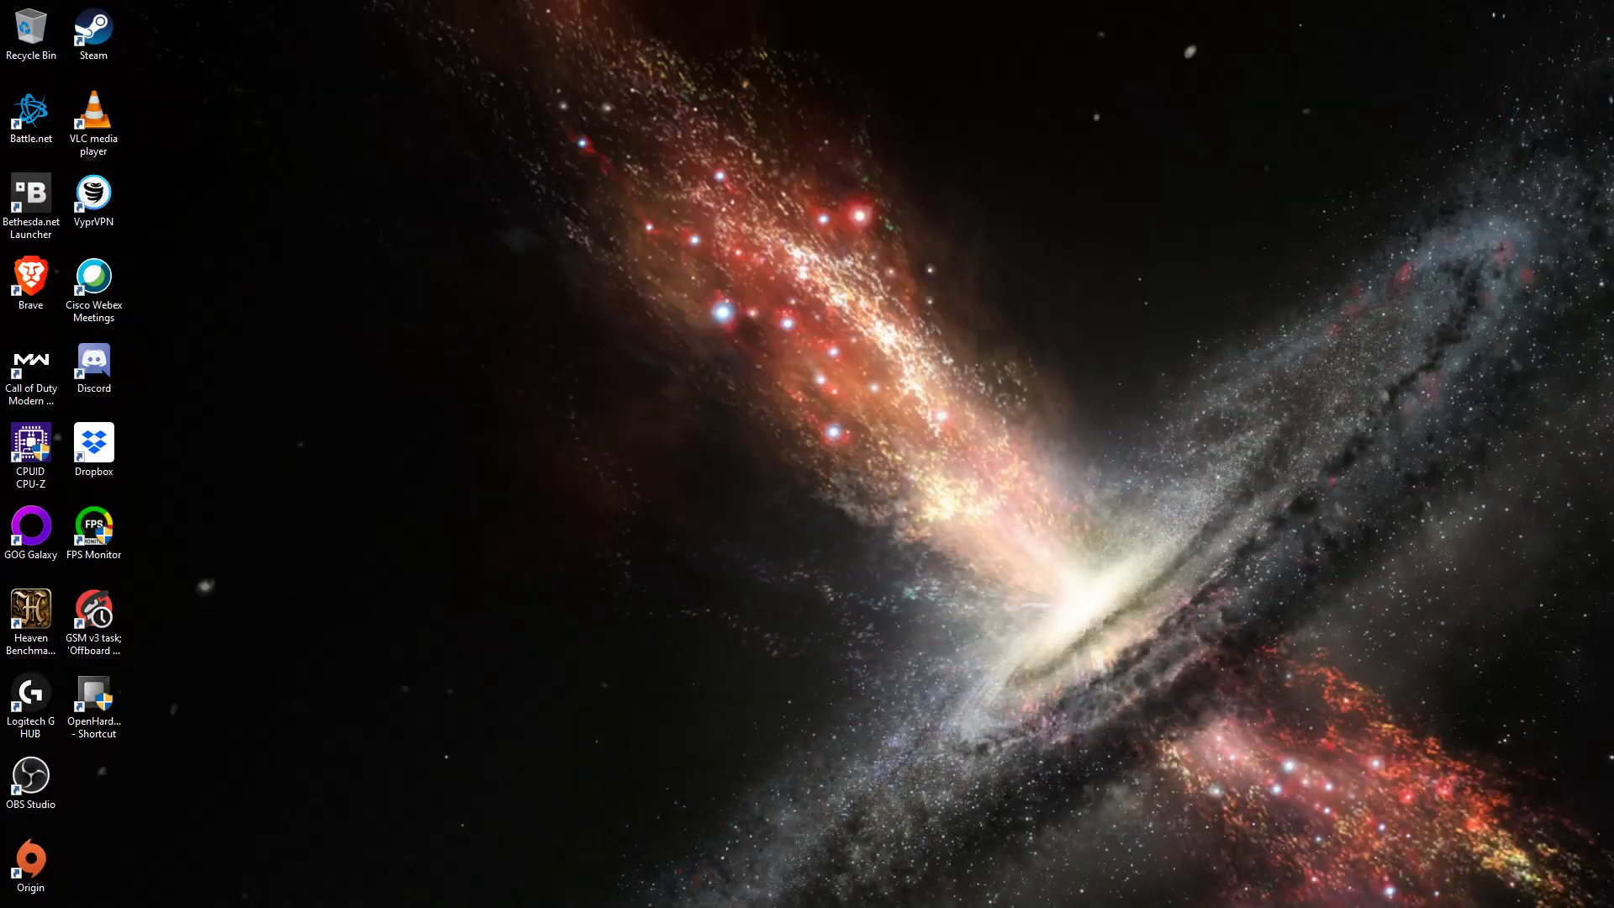
Review Display 1's advanced details (LG HDR 4K, 3840×2160, 60 Hz, 10-bit), then show the desktop
right_click(1024, 649)
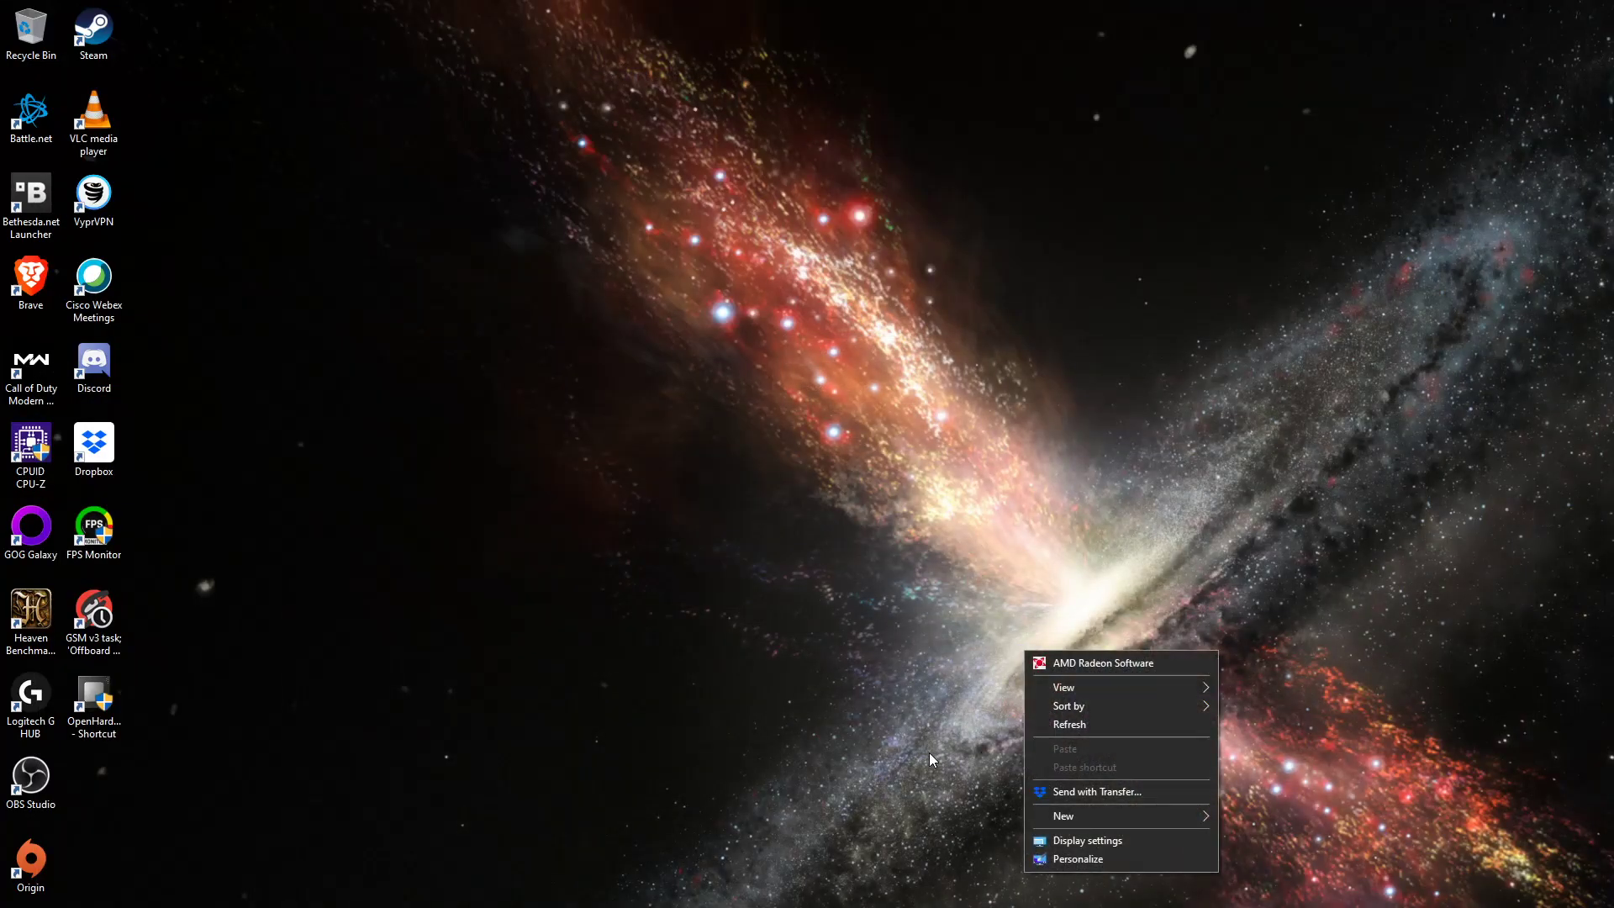
click(1109, 839)
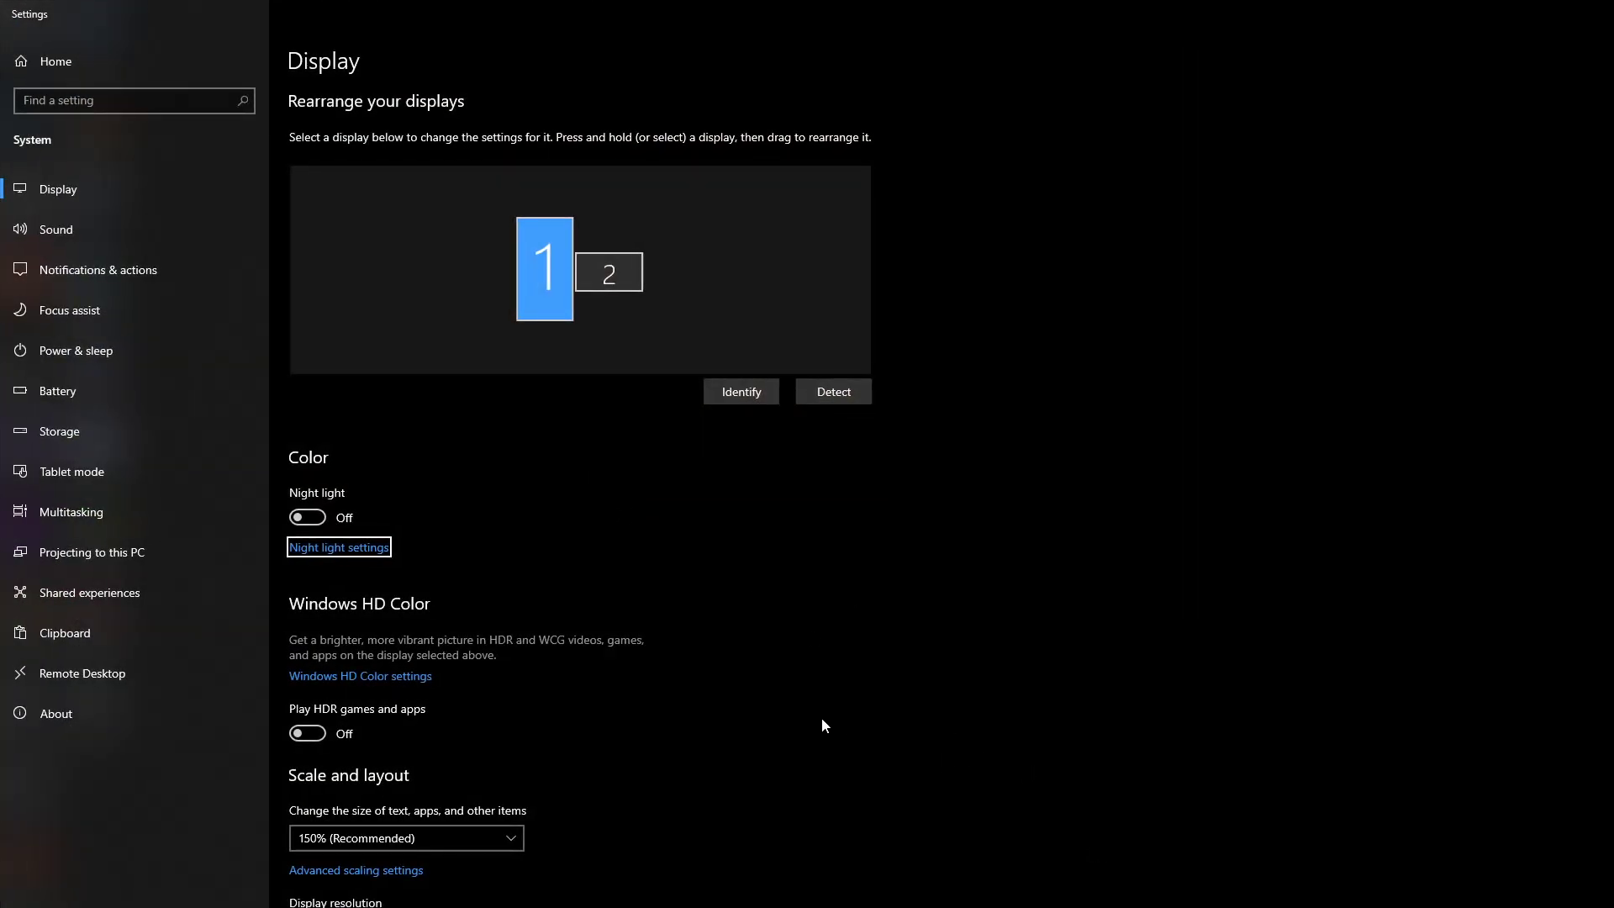
scroll(821, 725, down, 2)
click(673, 861)
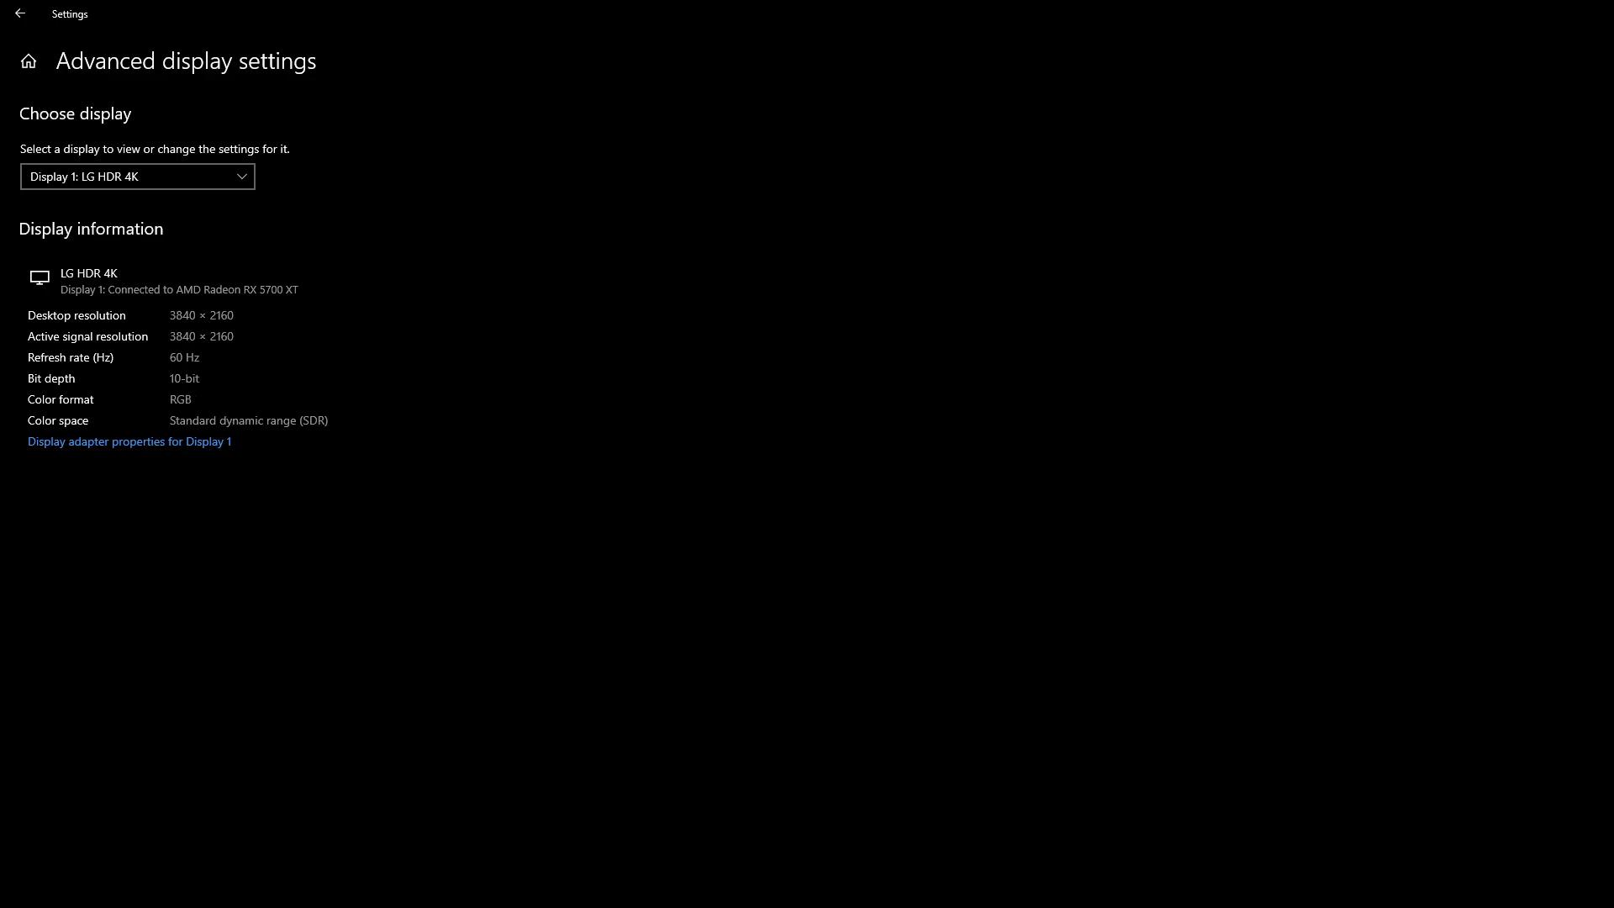
key(super+d)
Launch AMD Radeon Software from the desktop menu and show Display 1's LG HDR 4K settings
right_click(1012, 475)
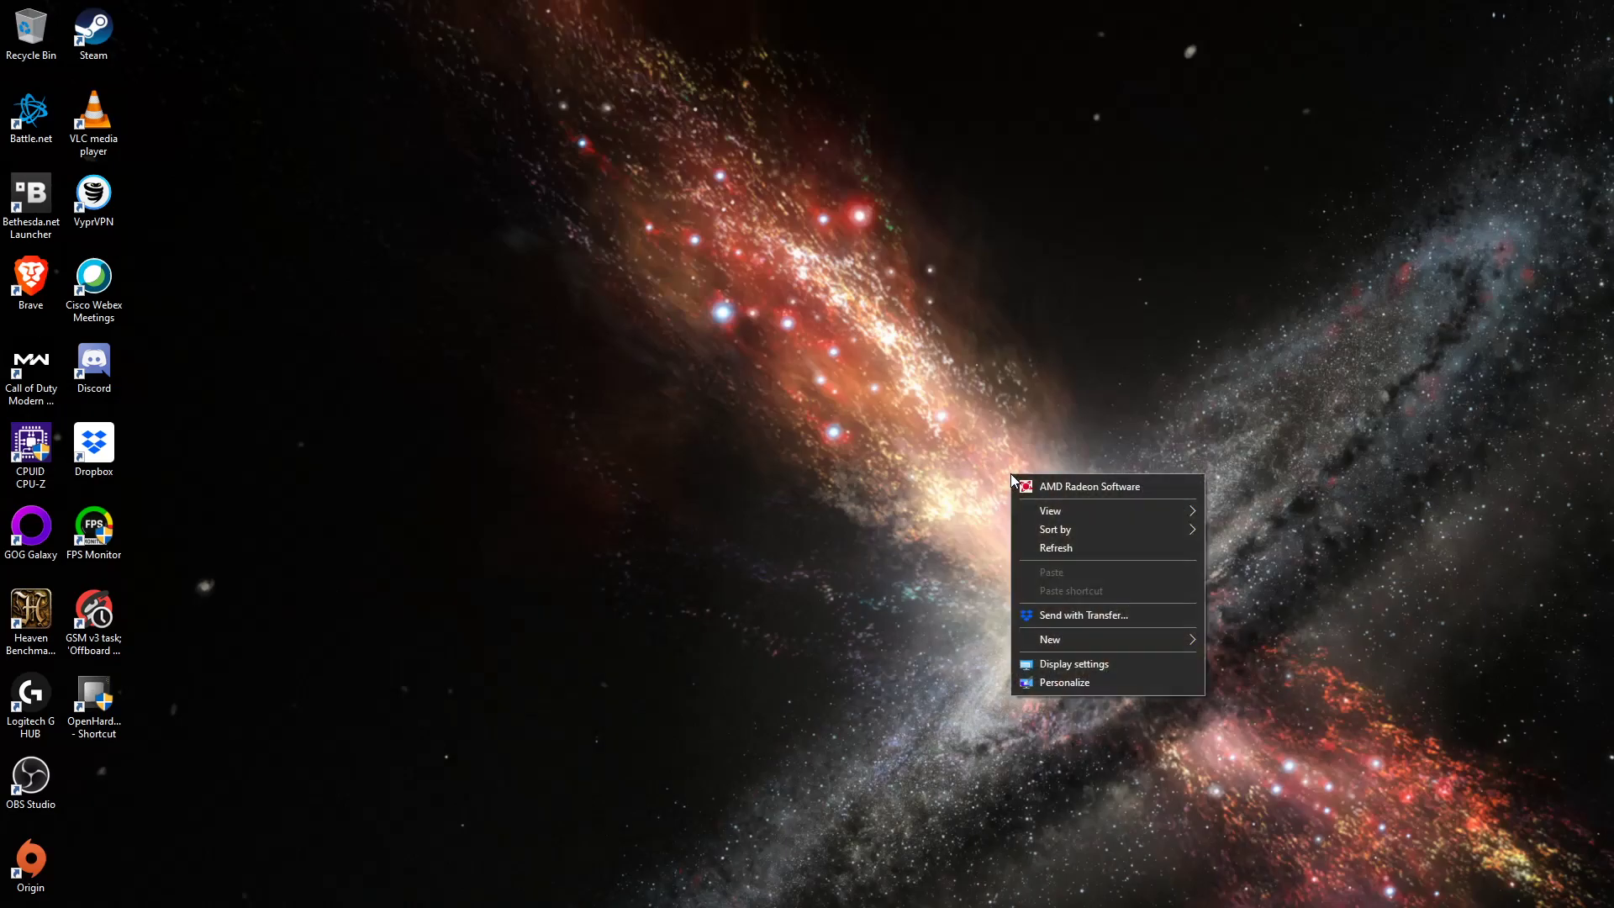
click(1072, 486)
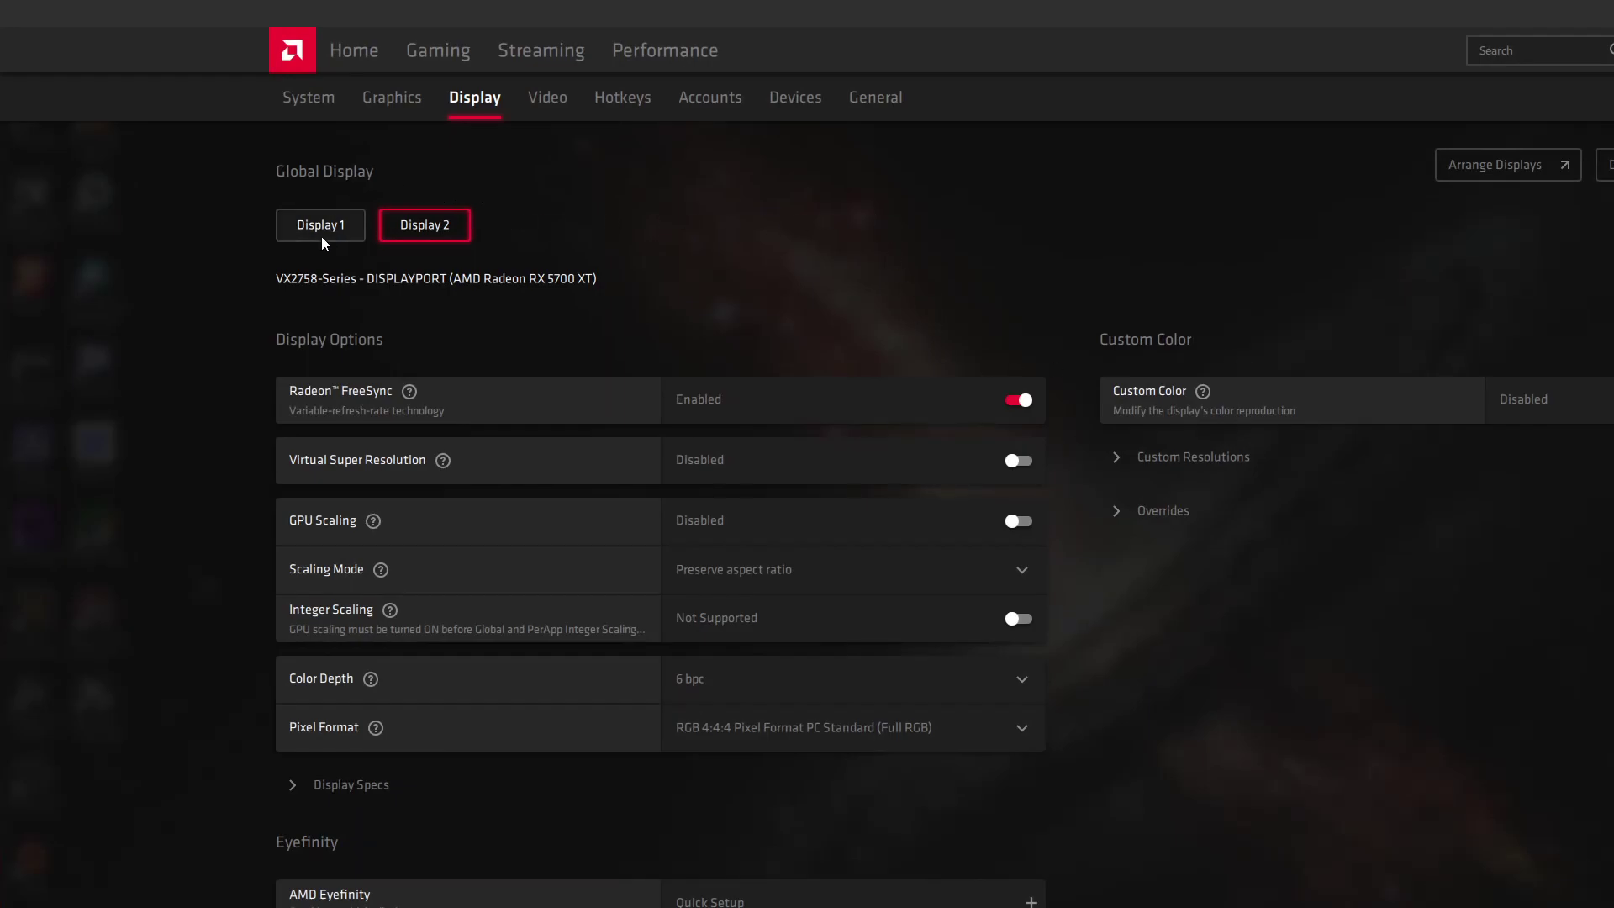
click(323, 234)
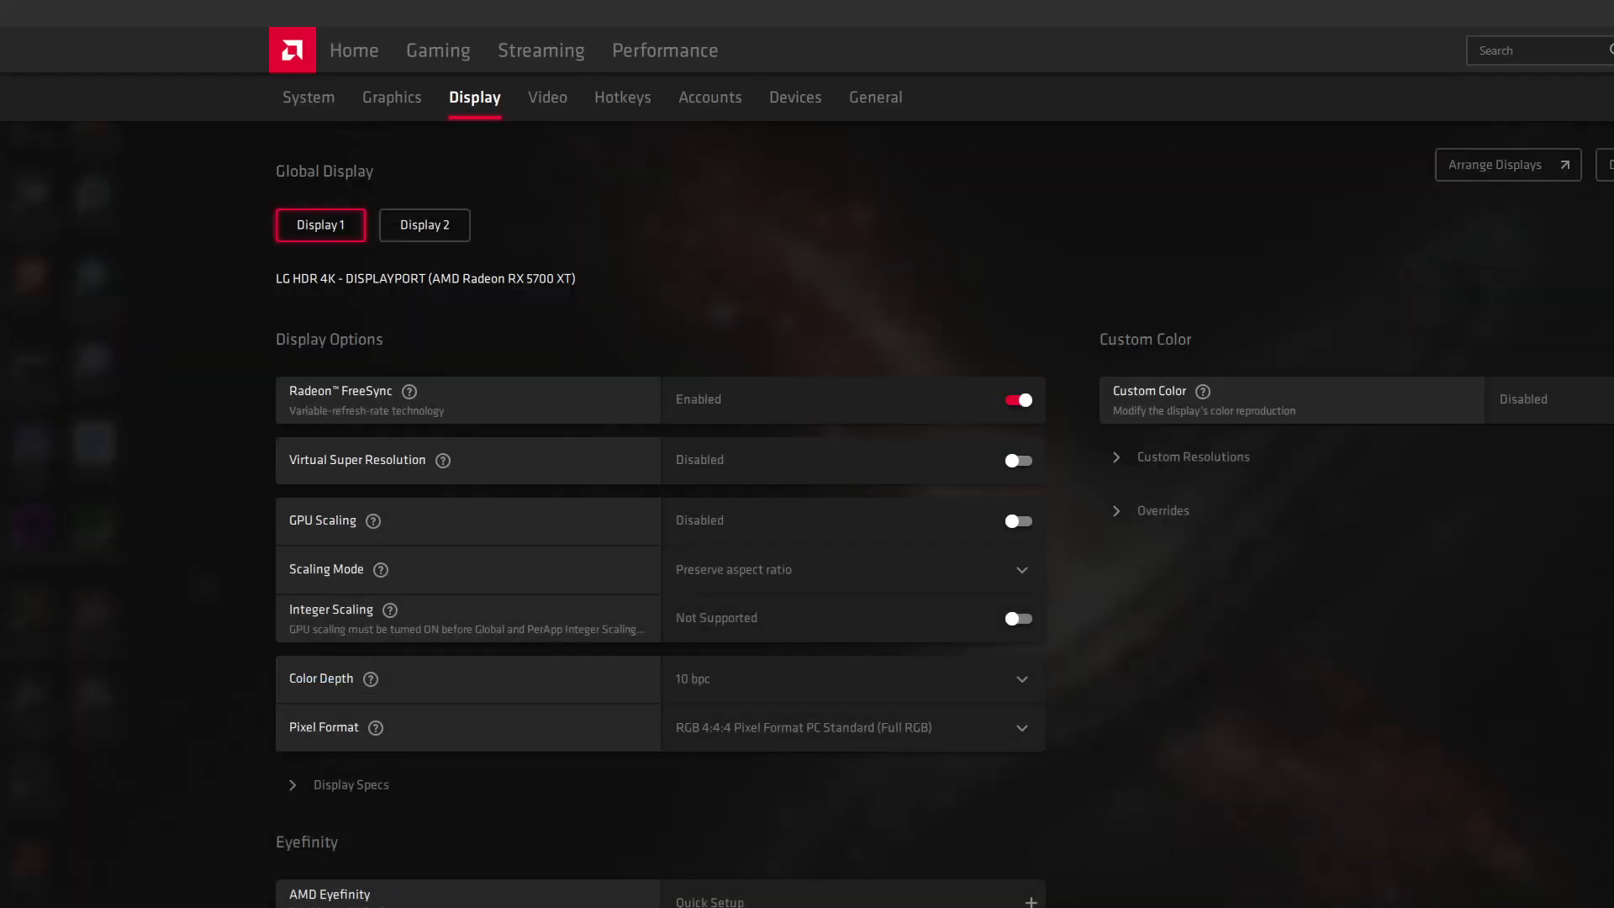
Start a new 3840×2160 custom resolution and change its refresh rate from 60 to 59 Hz
click(1227, 459)
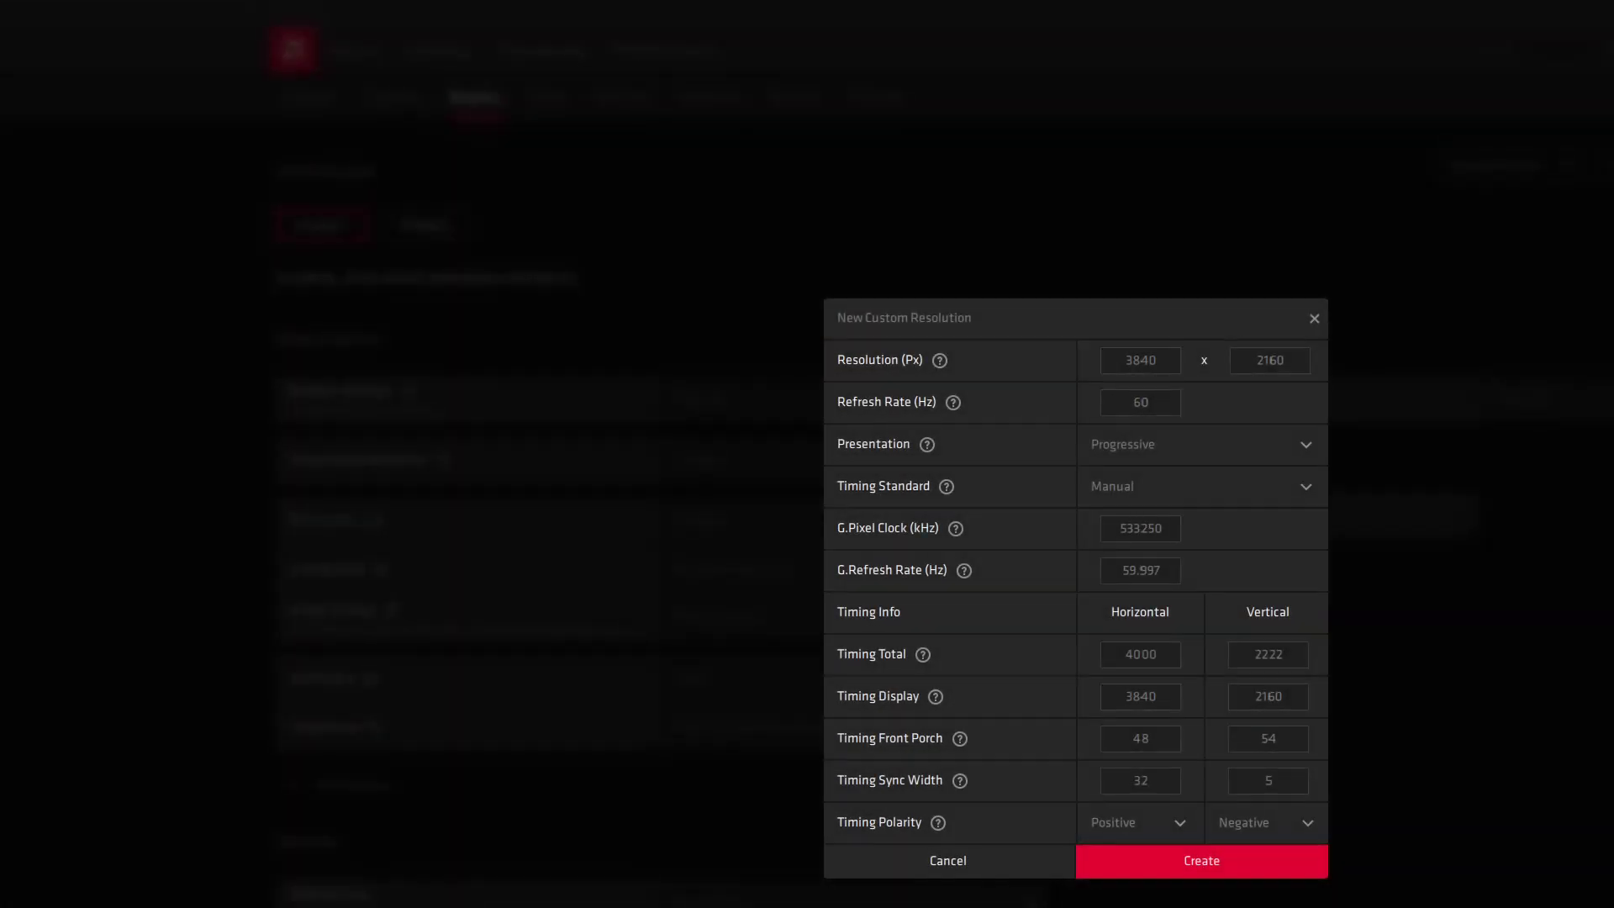
click(1150, 404)
key(BackSpace)
key(BackSpace)
text(59)
click(996, 866)
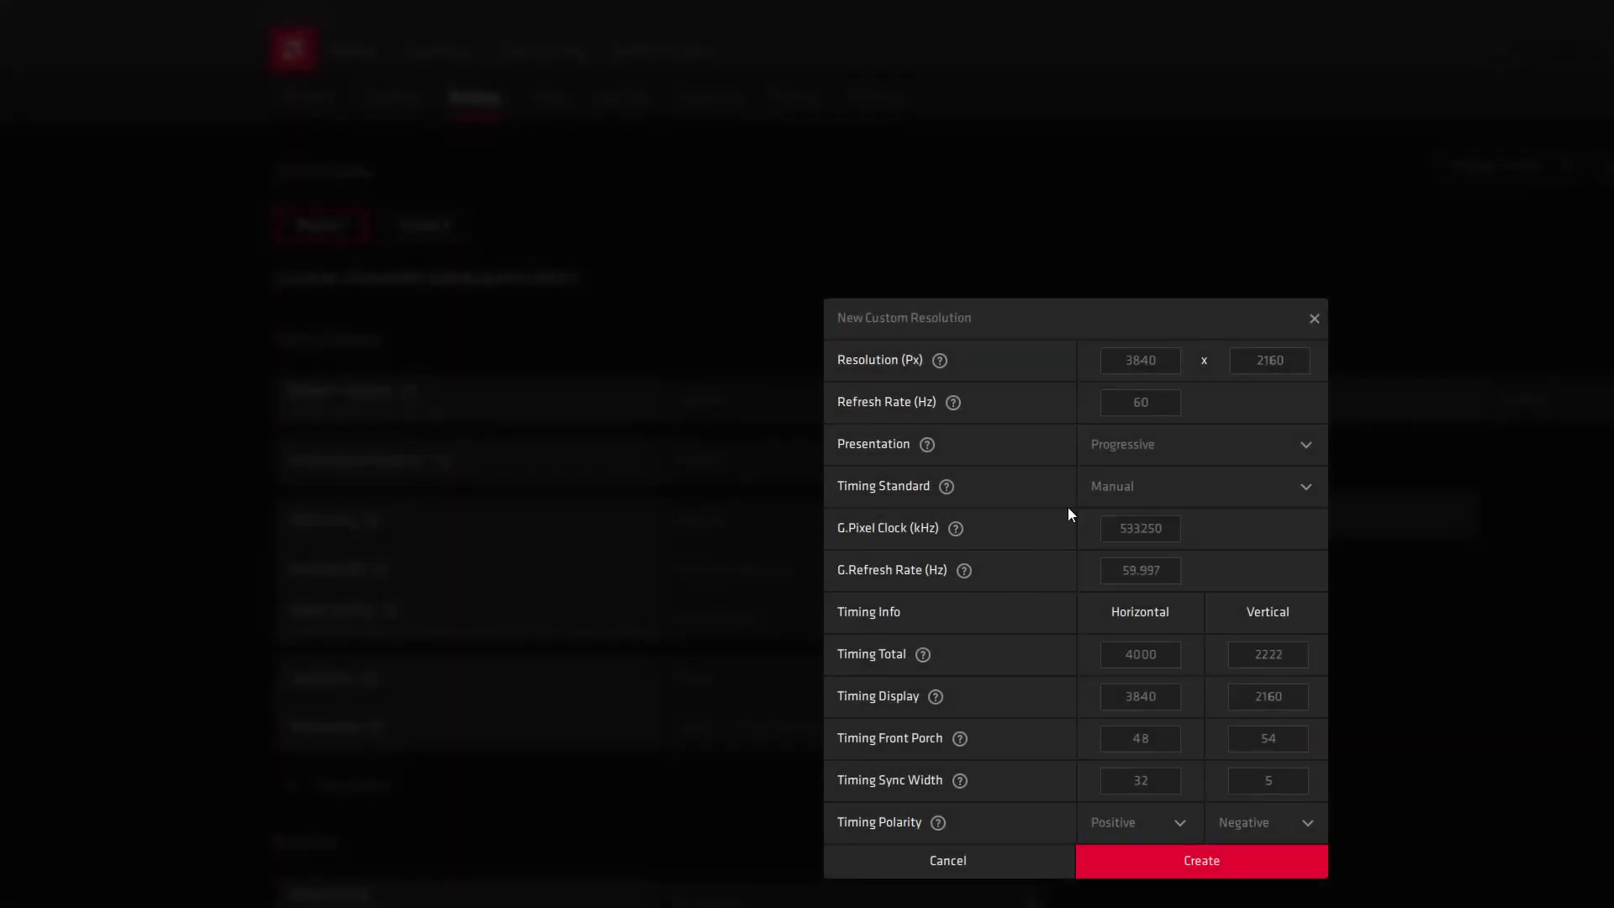
click(1142, 402)
text(59)
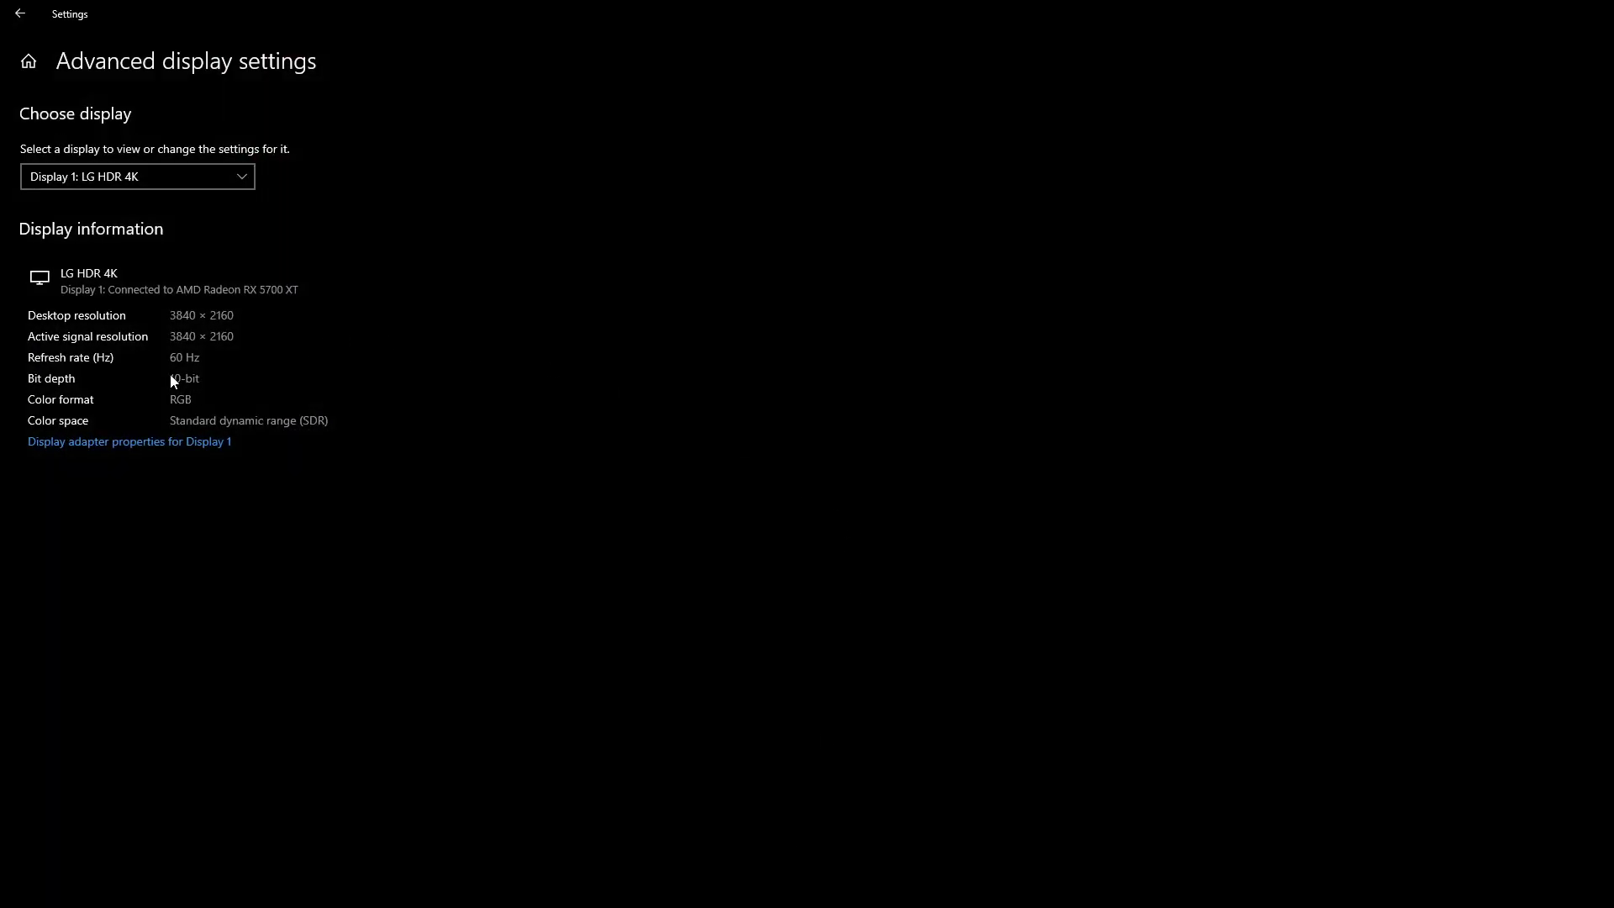
List Display 1's screen refresh rates in its adapter's Monitor properties, now including 59 Hz
click(146, 445)
click(361, 329)
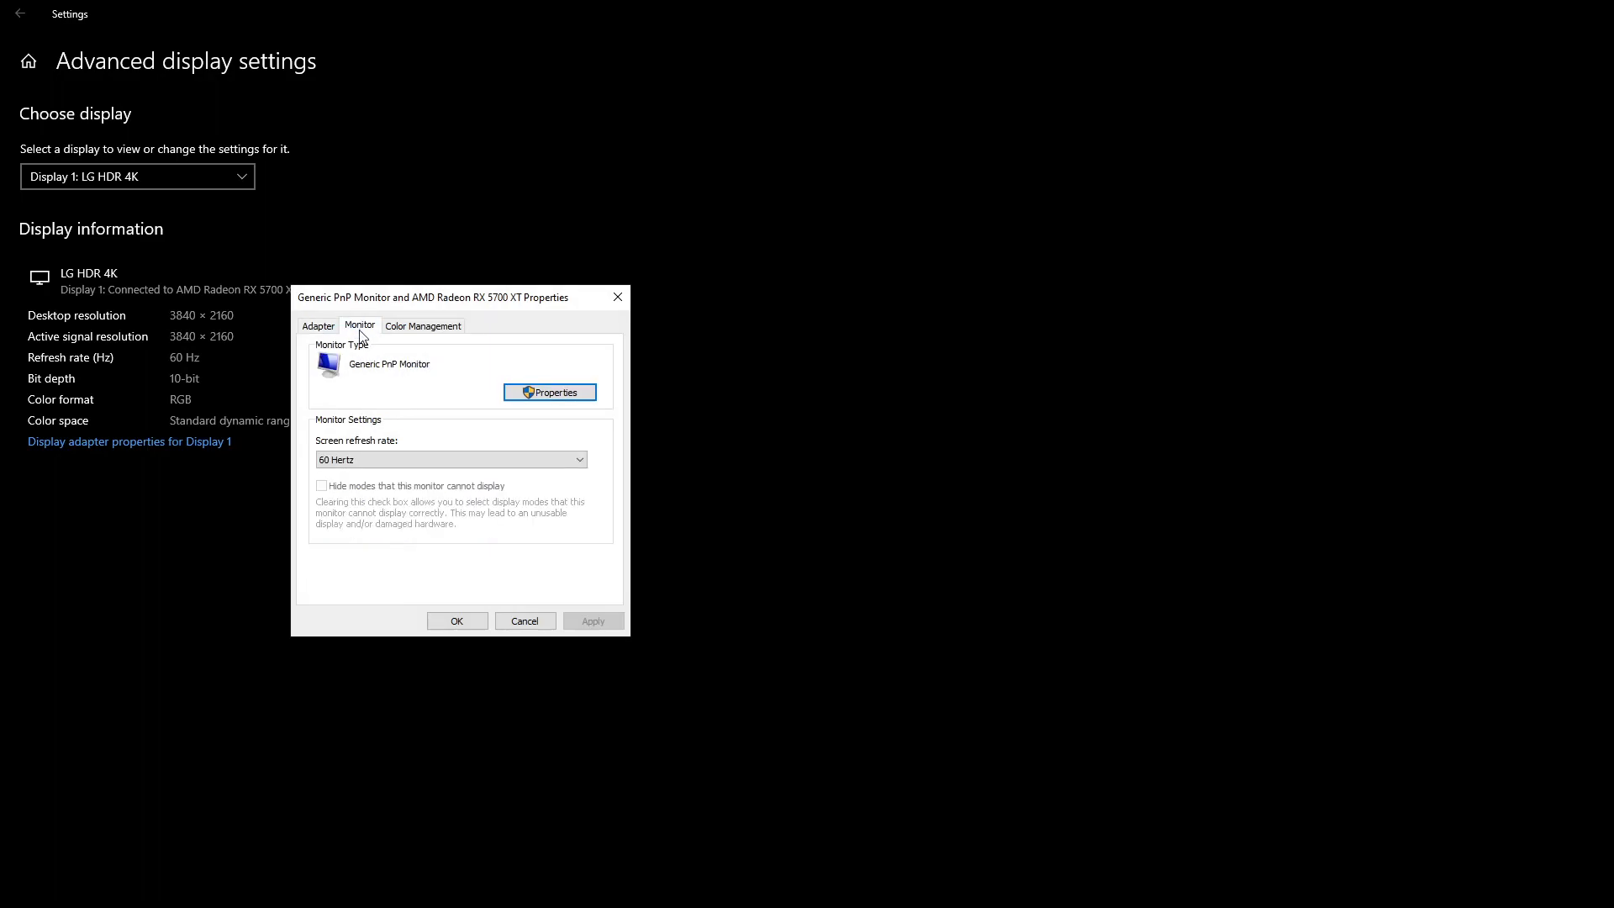
click(389, 459)
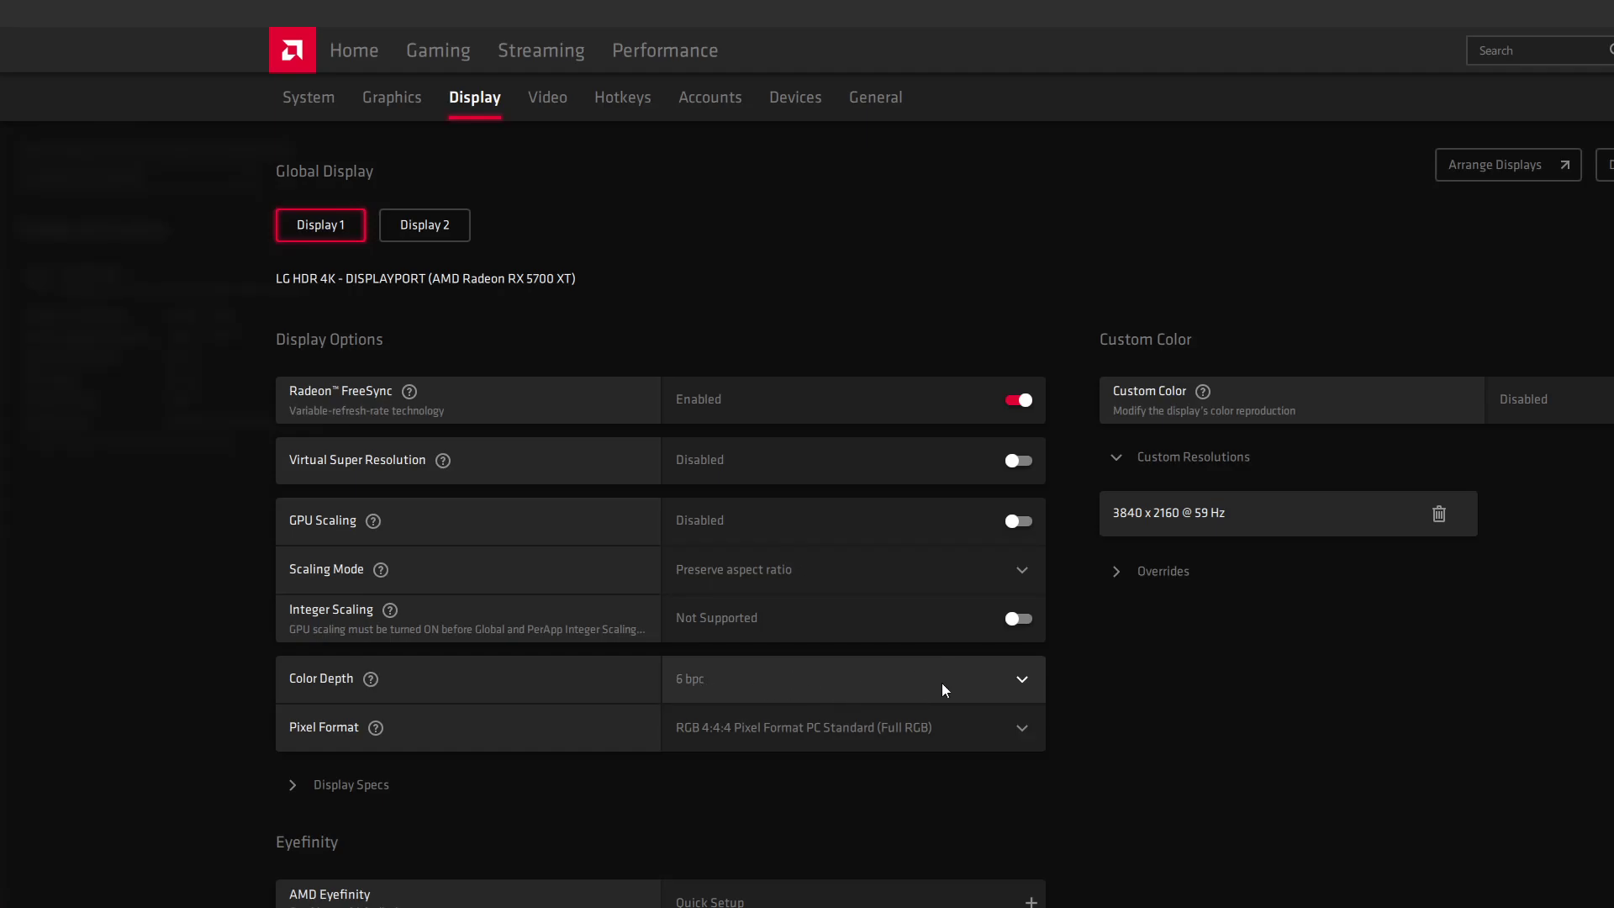
click(782, 680)
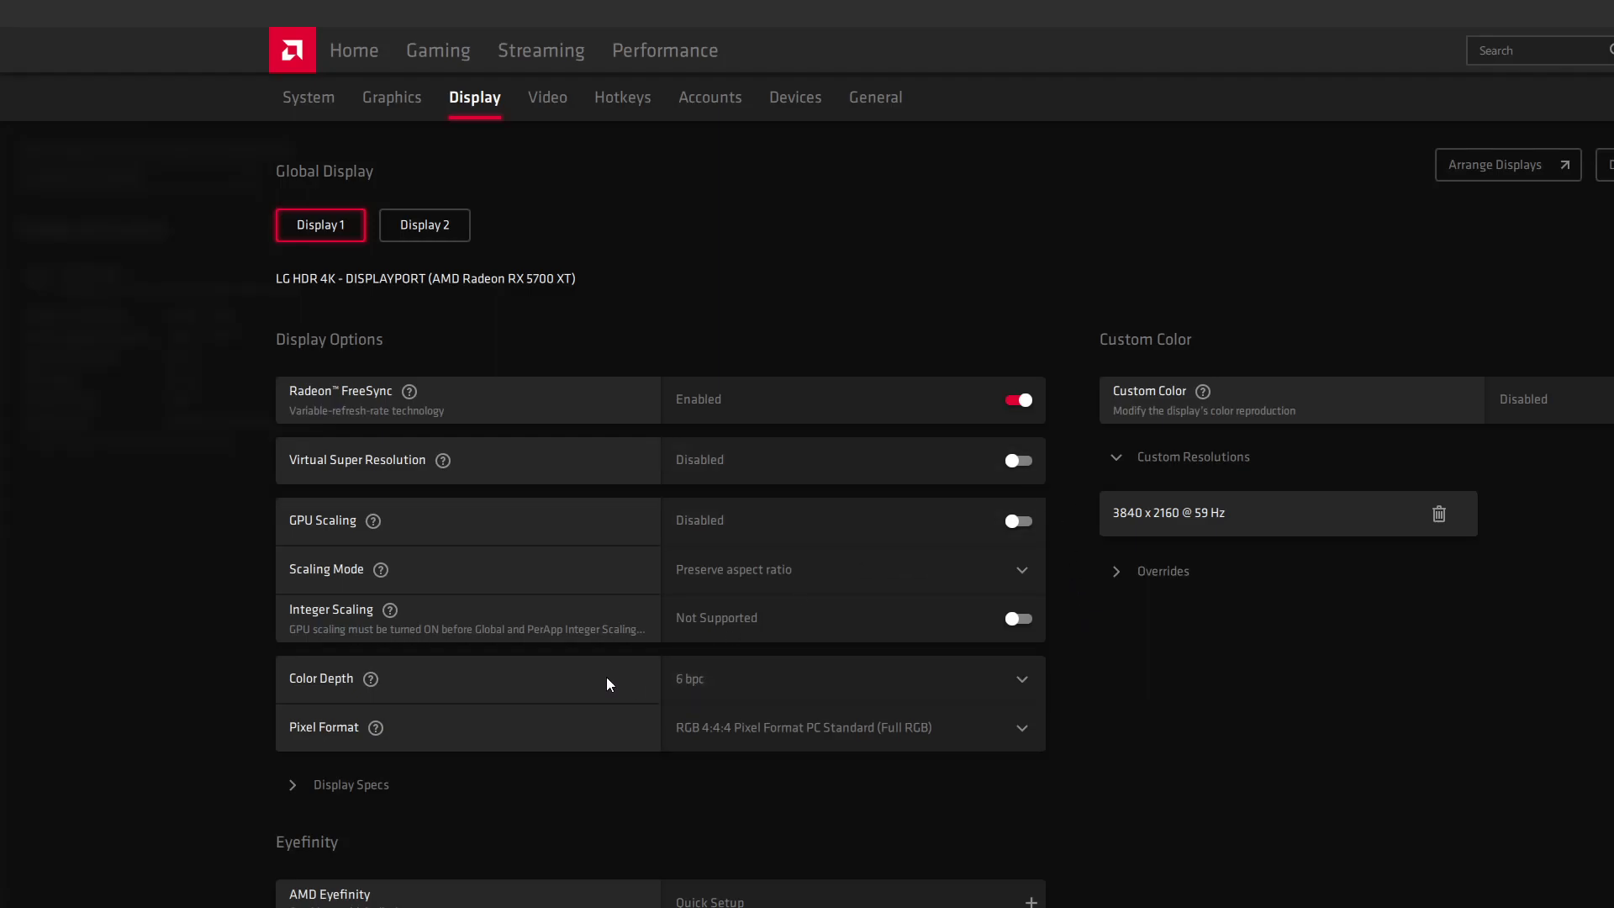
click(754, 680)
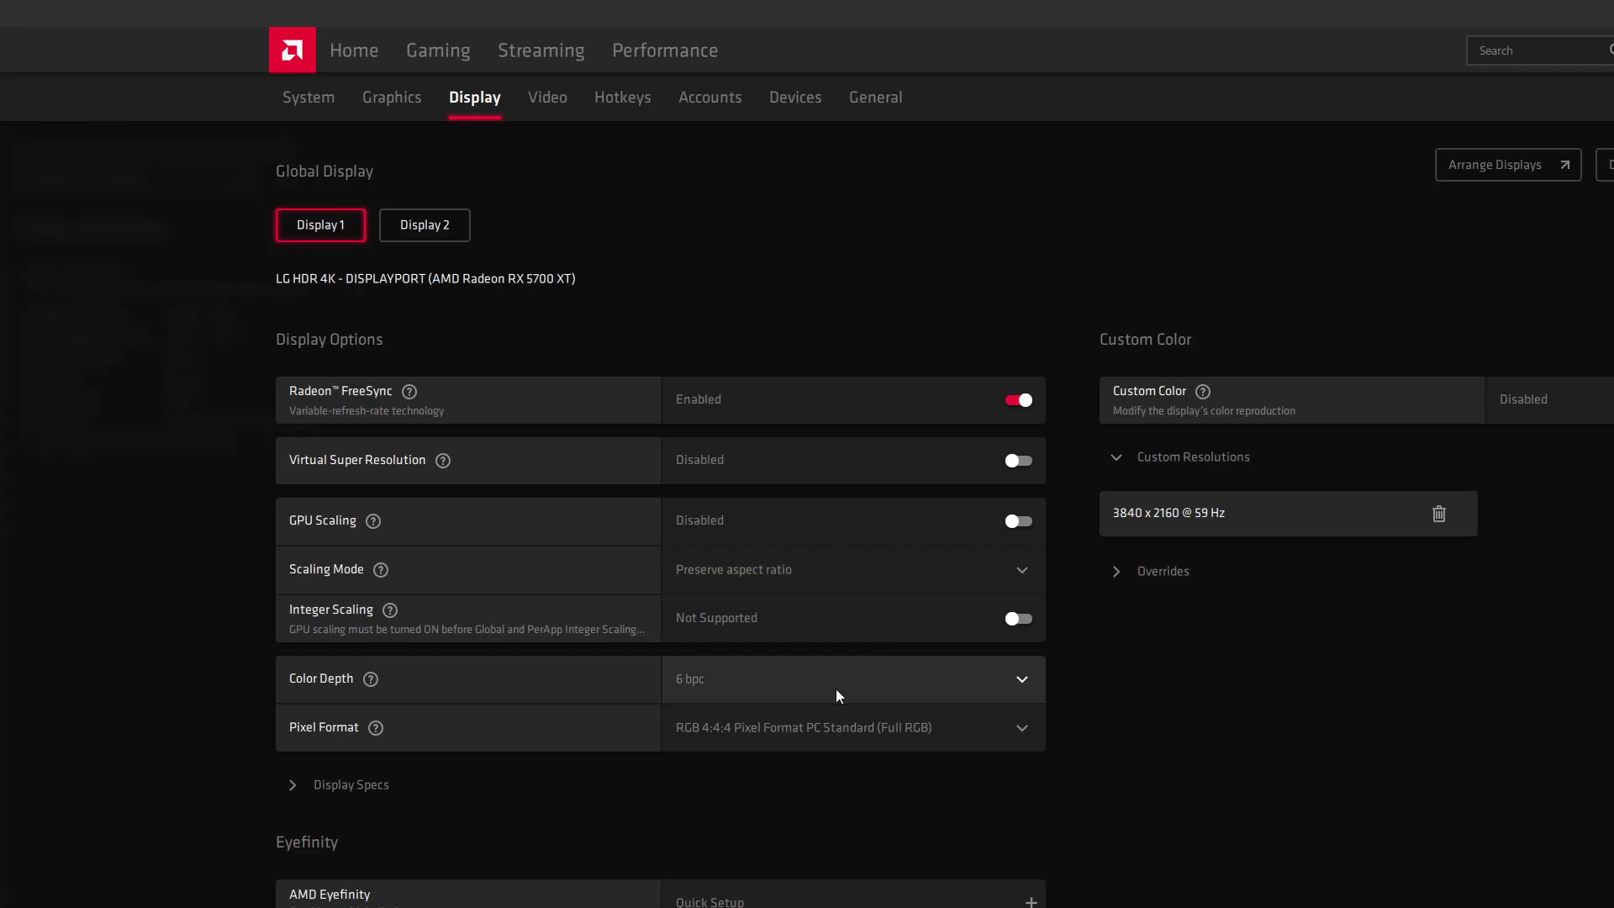
Switch back and forth between Display 1 and Display 2 settings, both showing 6 bpc
click(441, 235)
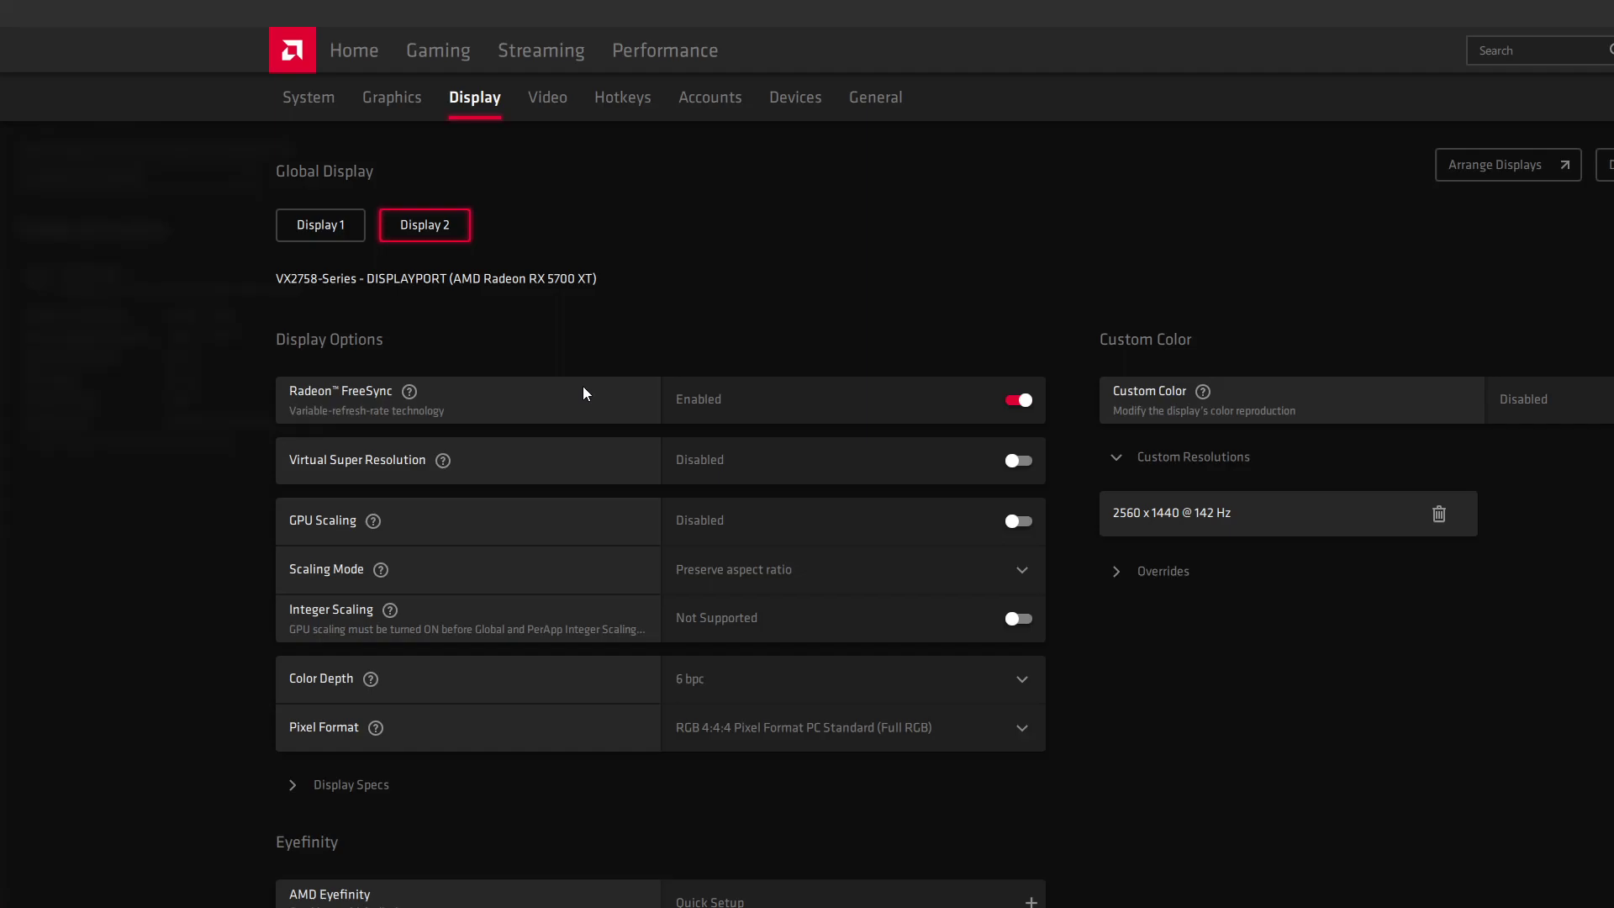
click(321, 224)
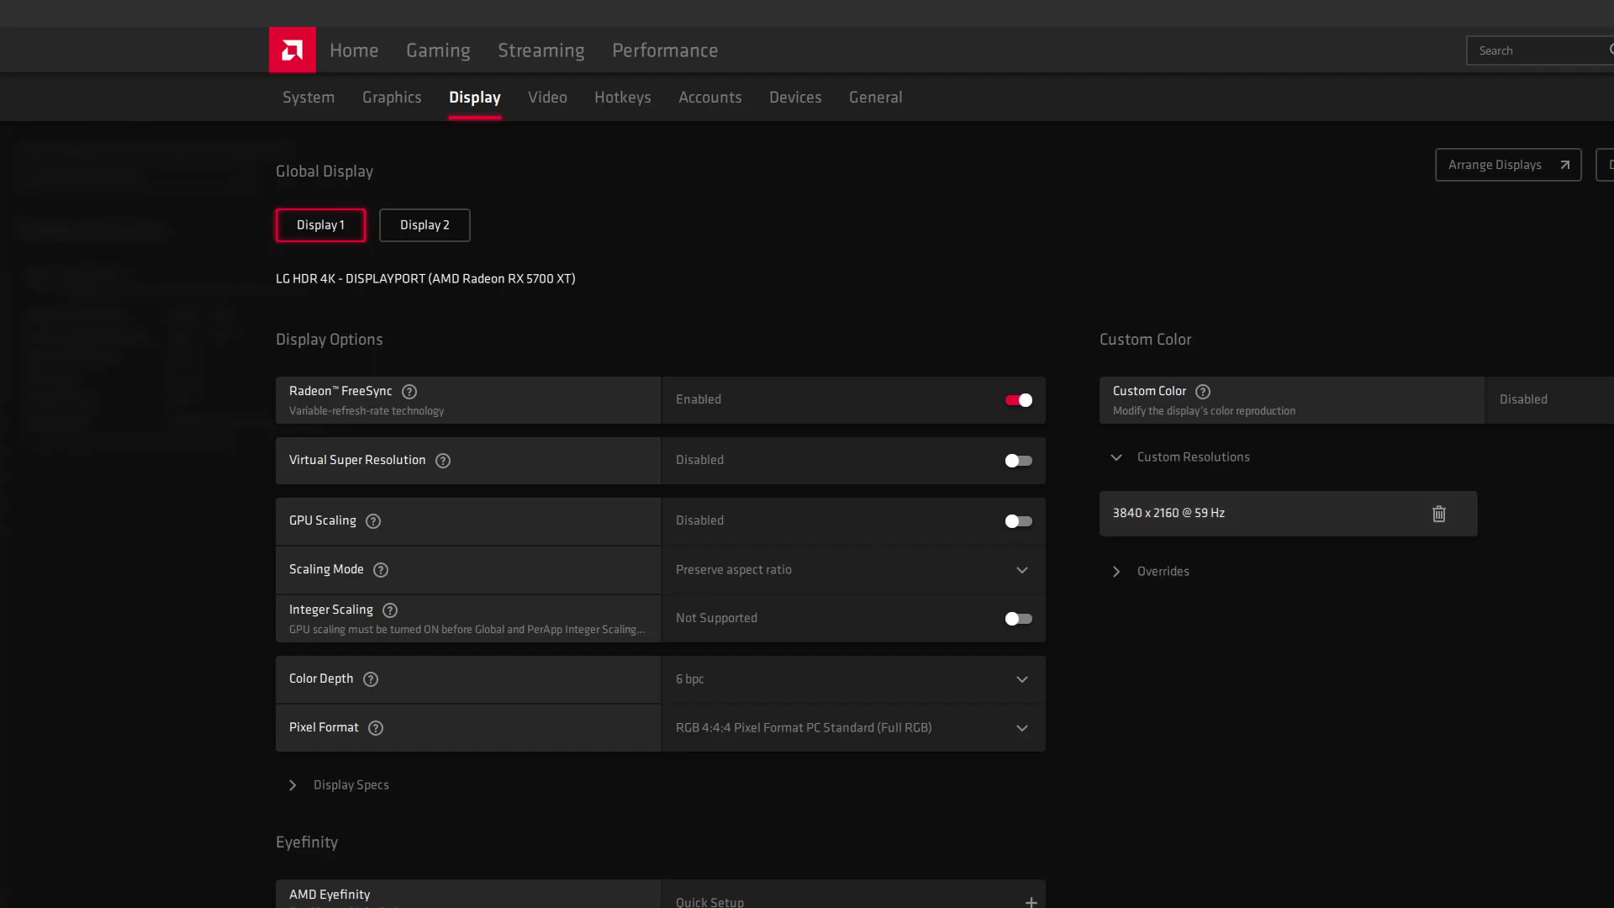
click(416, 229)
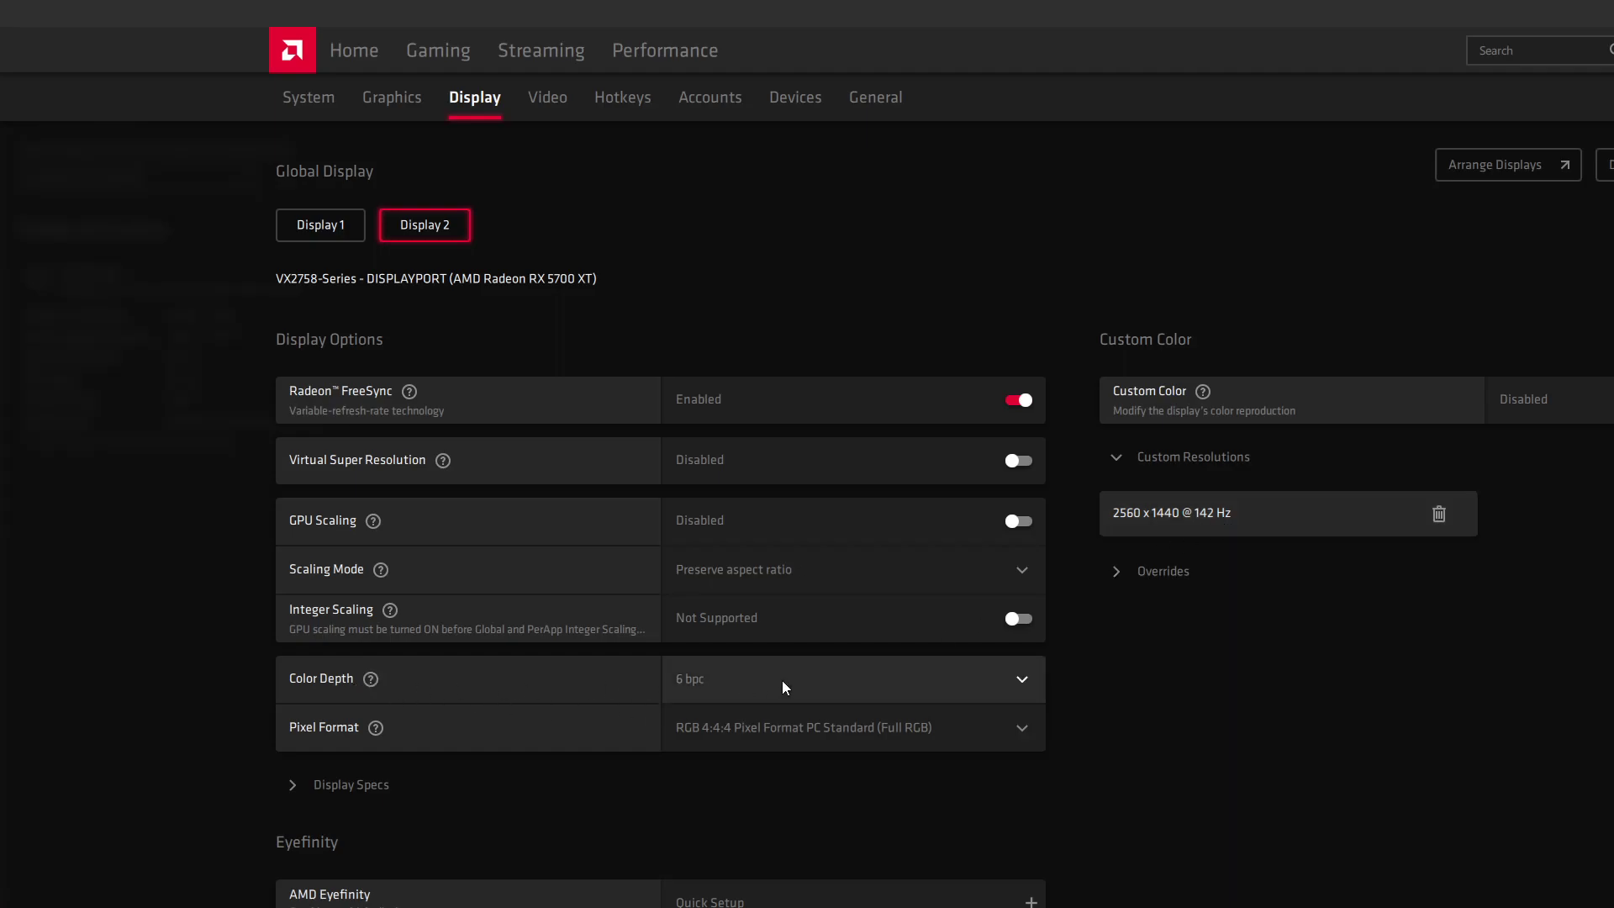
click(319, 229)
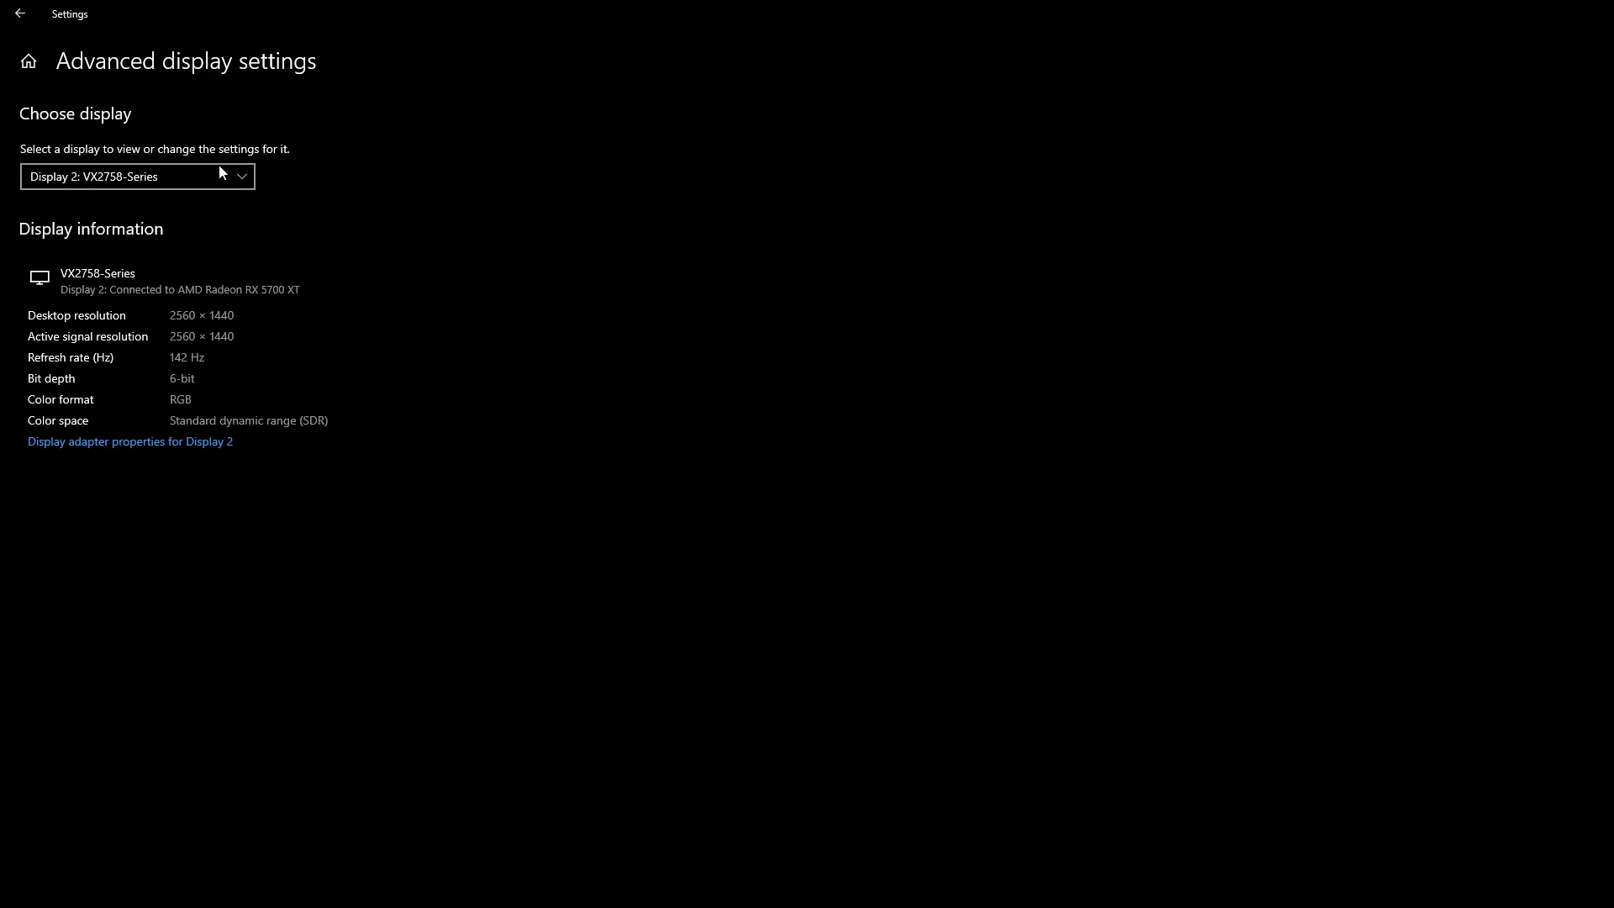
Confirm the LG HDR 4K runs 3840×2160 at 59 Hz, then view Radeon Software's System information
click(221, 173)
click(164, 150)
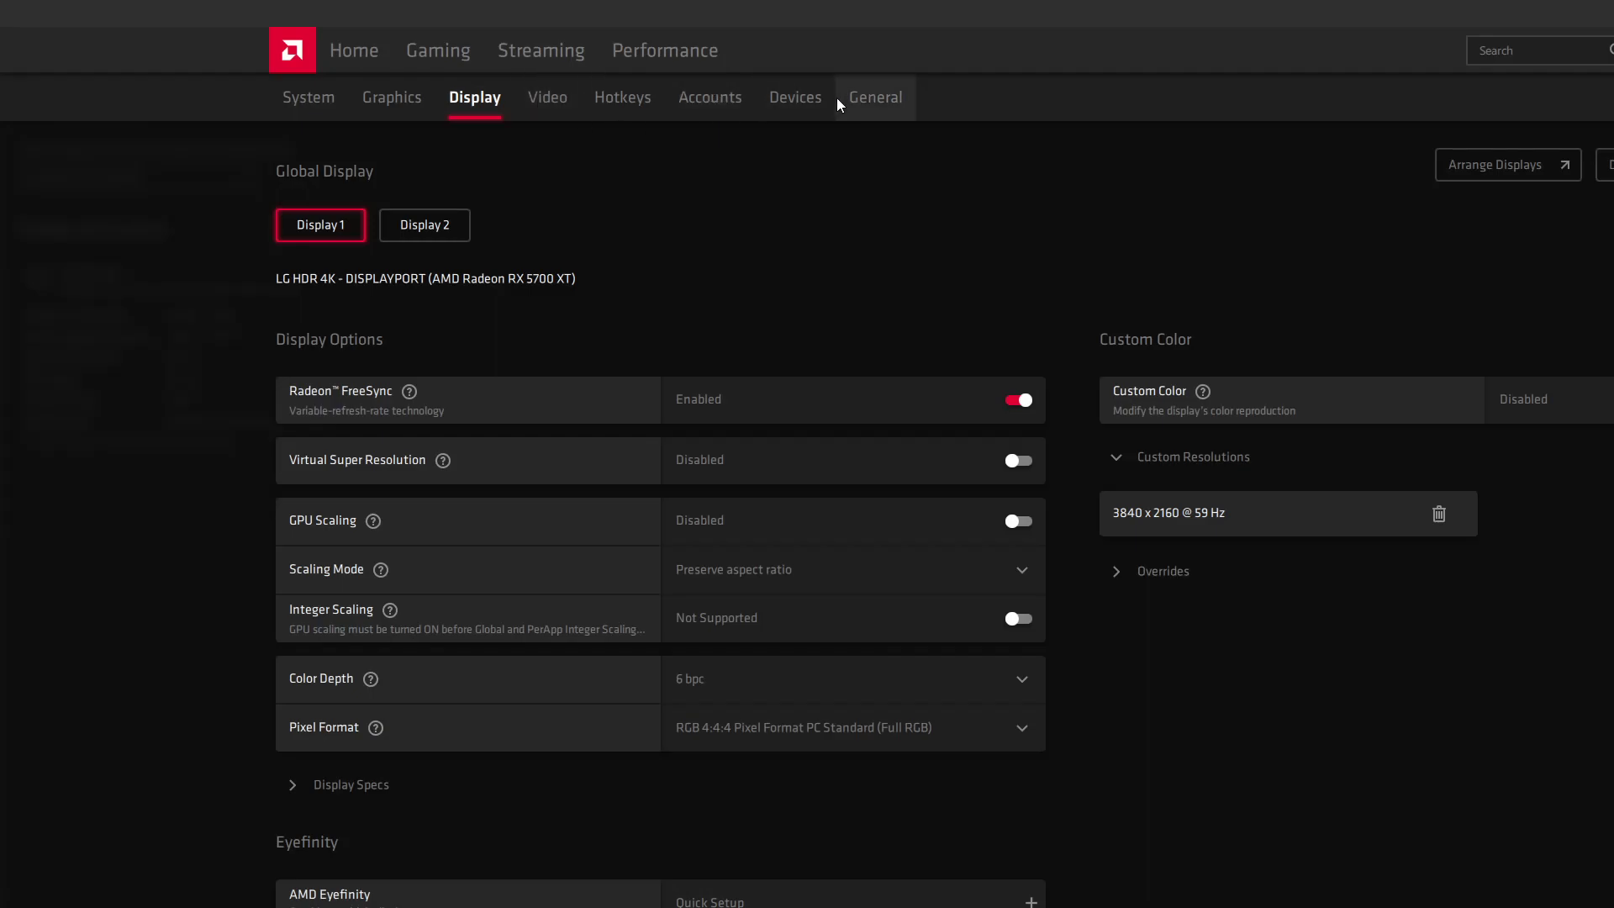
click(838, 101)
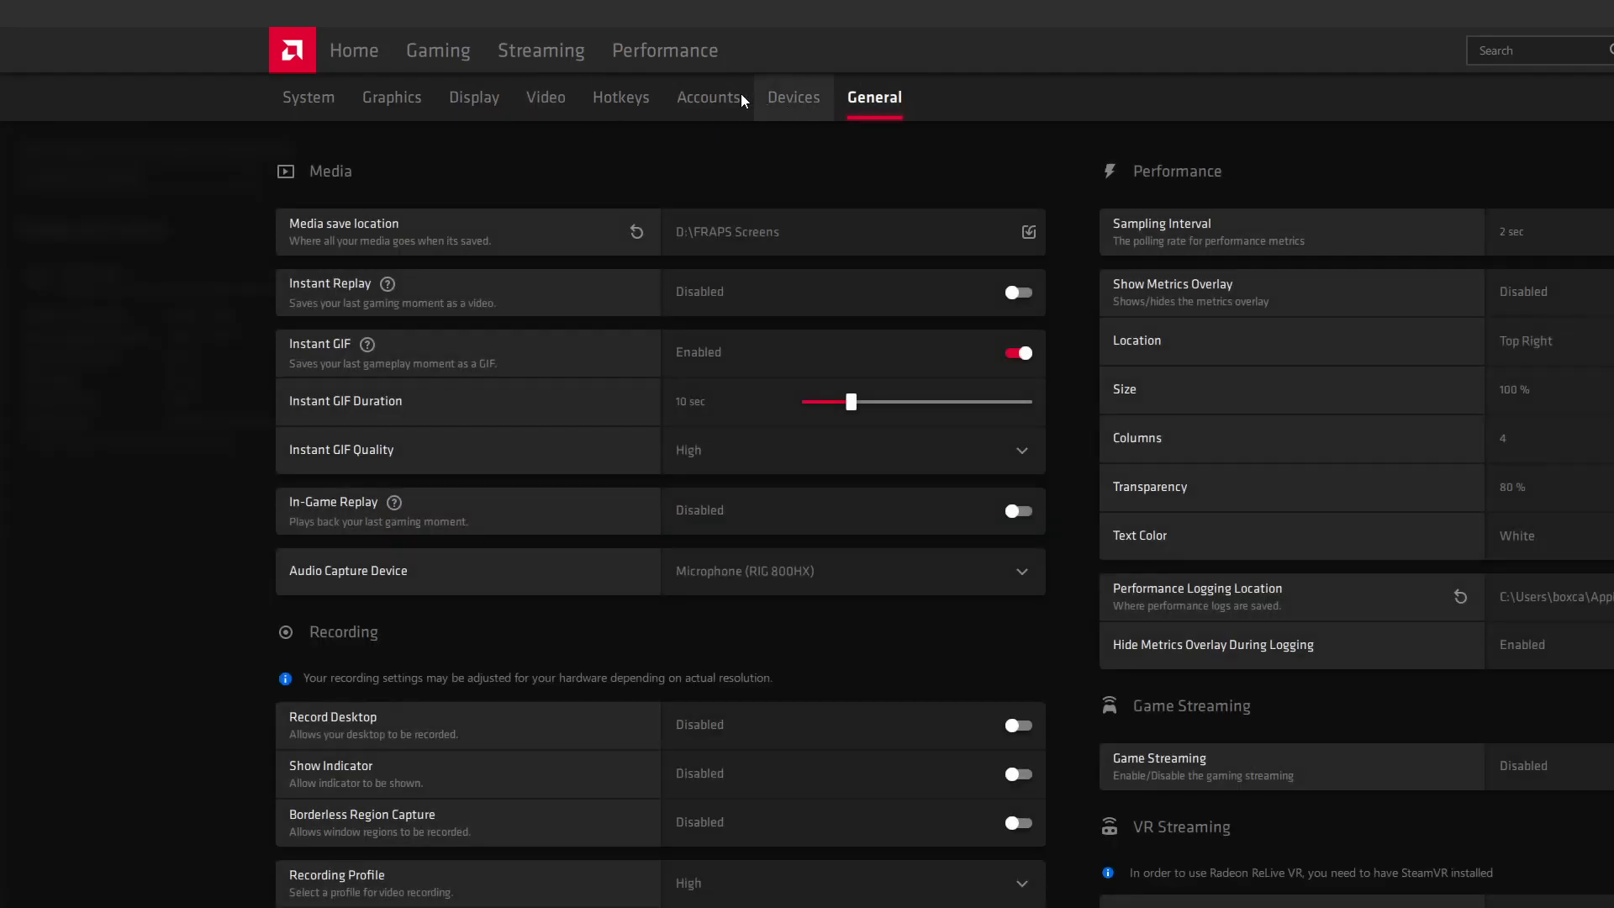
click(338, 100)
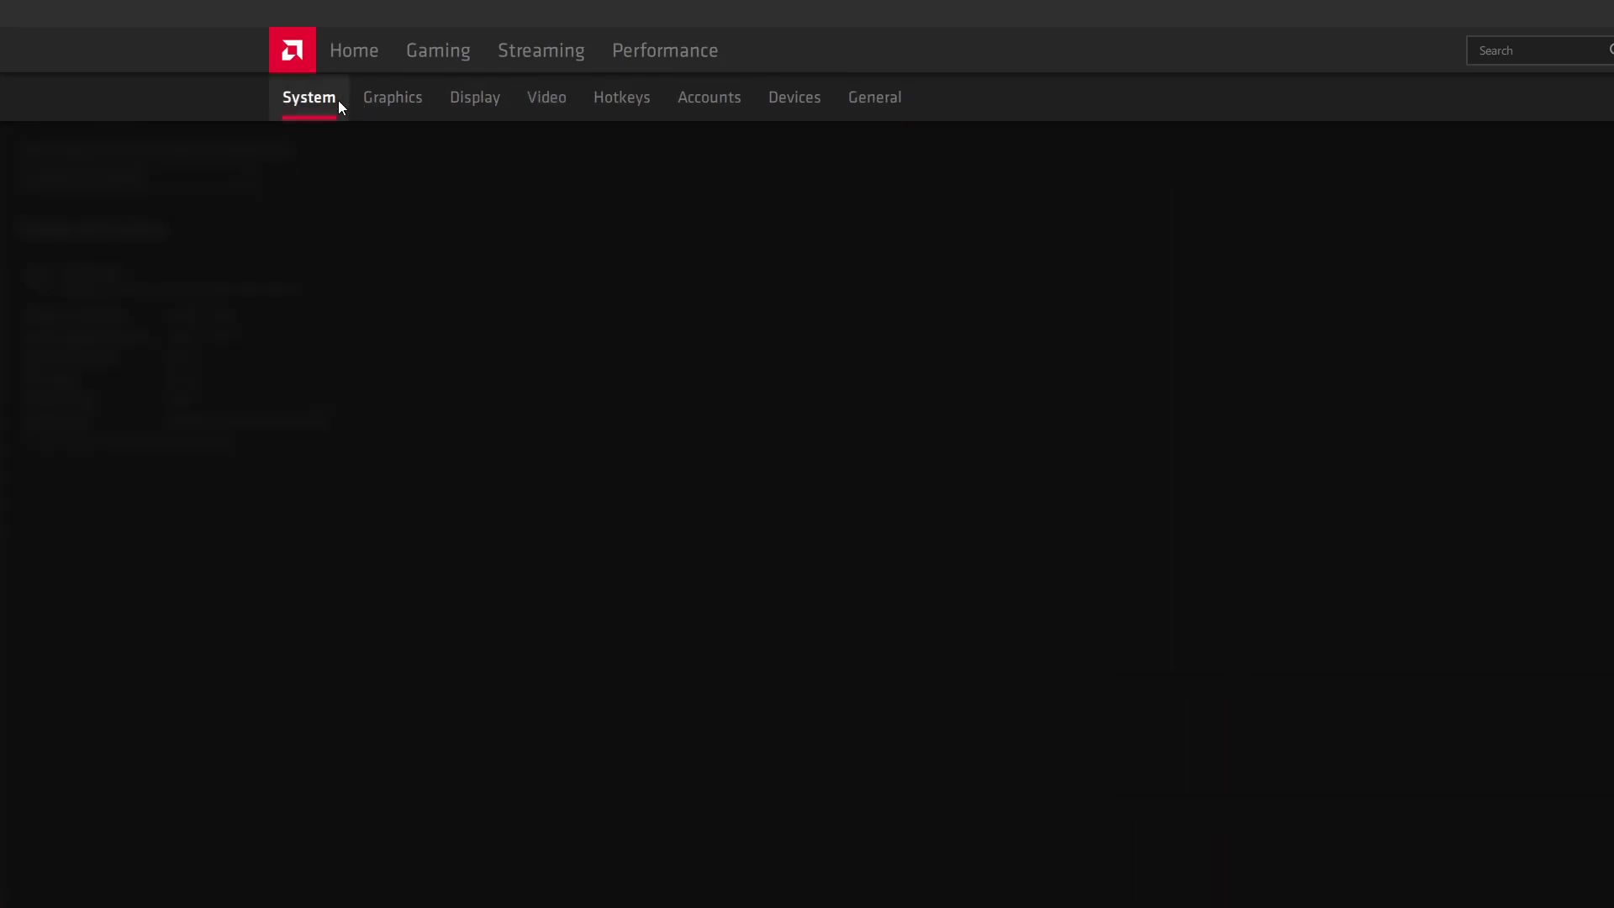